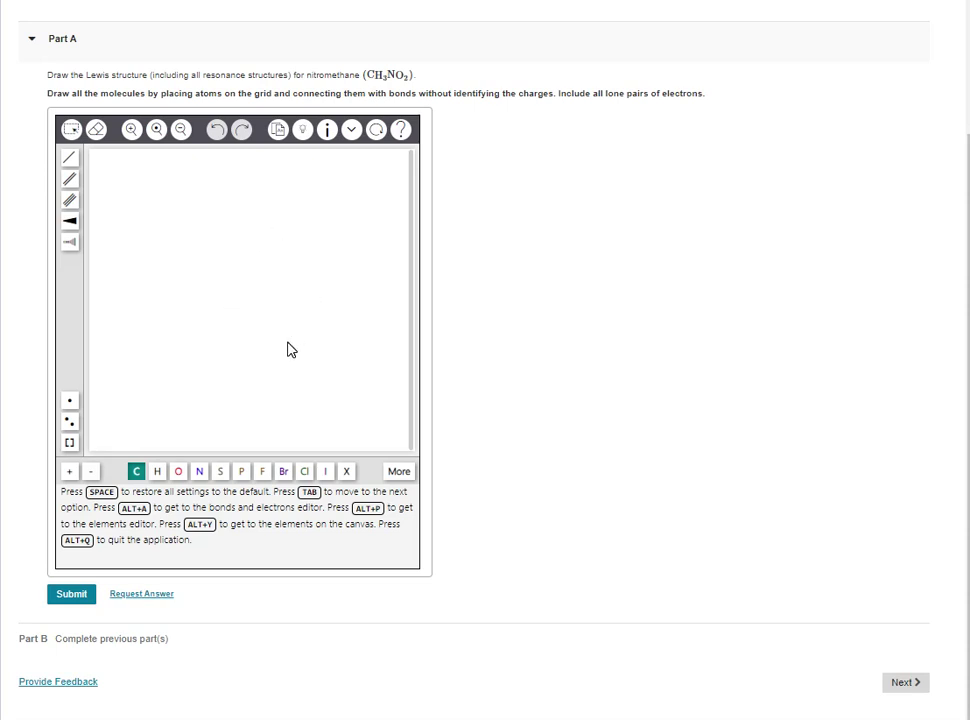
- Select nitrogen (N) as the atom to place on the empty Part A canvas
{"action": "left_click", "coordinate": [199, 471]}
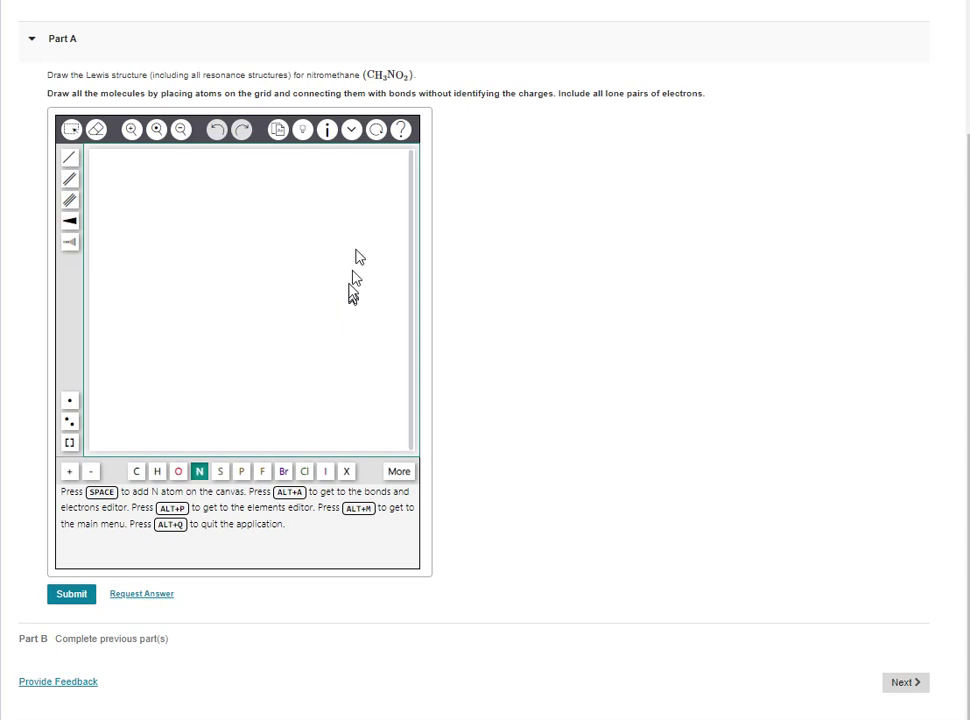
- Place two unbonded nitrogen atoms, one upper and one lower, undoing an accidental N–N bond
{"action": "left_click", "coordinate": [295, 236]}
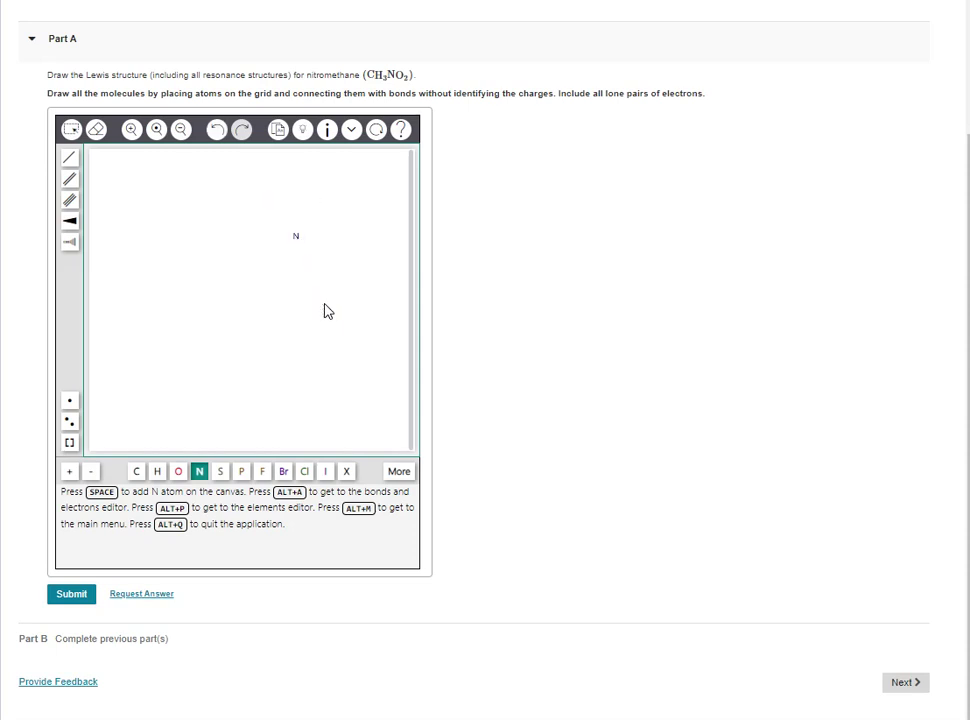
{"action": "left_click", "coordinate": [299, 373]}
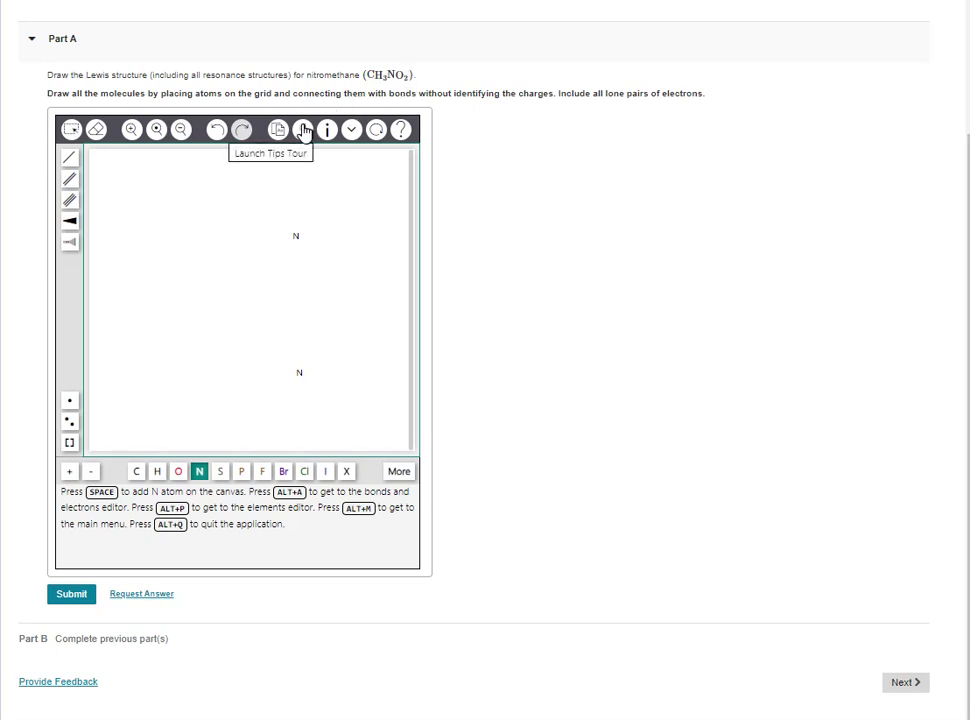
{"action": "left_click", "coordinate": [70, 164]}
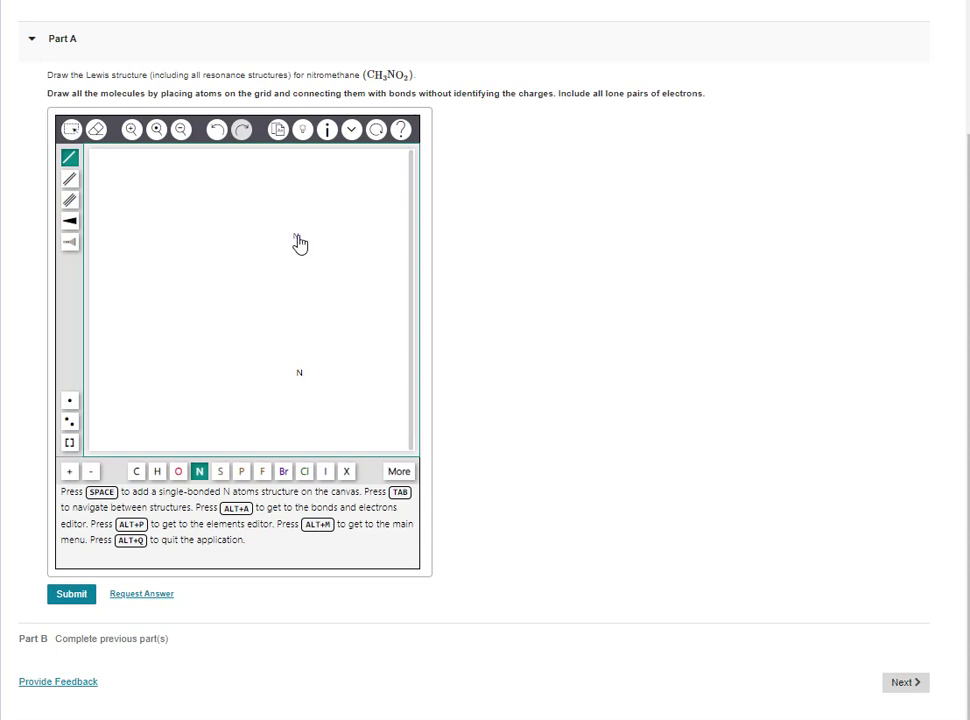
{"action": "left_click", "coordinate": [298, 242]}
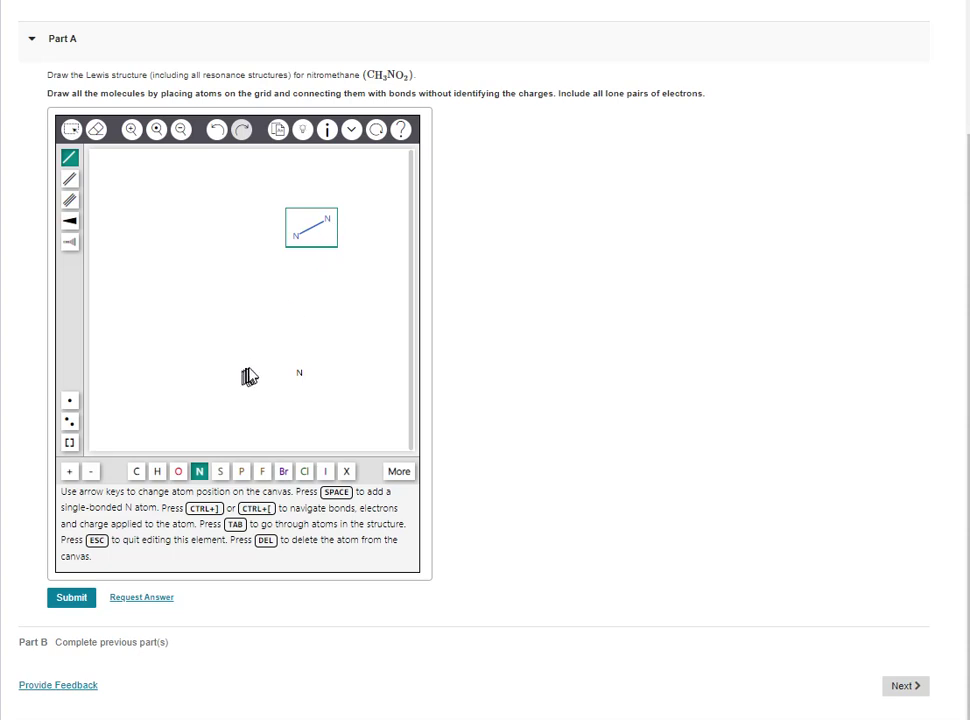
{"action": "left_click", "coordinate": [216, 130]}
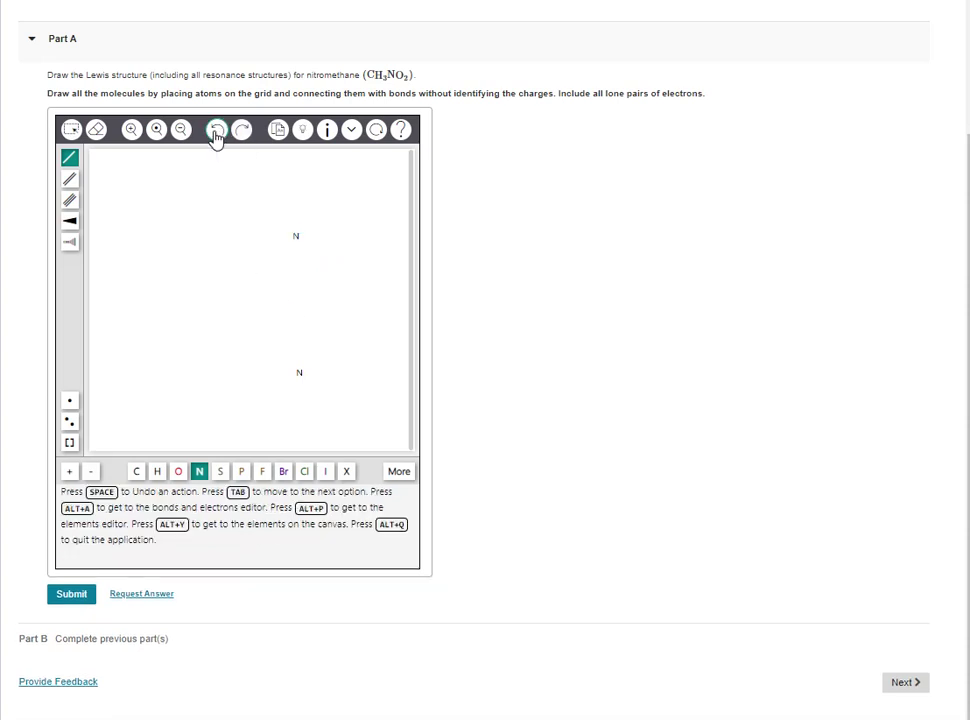
- Attach oxygens: single- and double-bonded to the upper nitrogen, double-bonded to the lower nitrogen
{"action": "left_click", "coordinate": [178, 471]}
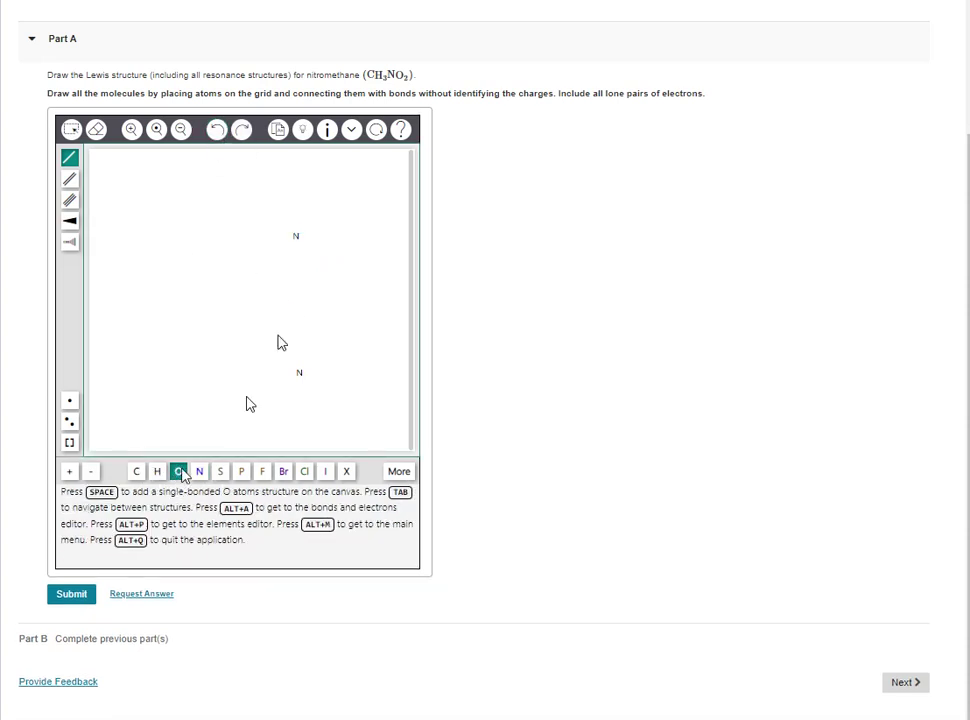
{"action": "left_click", "coordinate": [297, 240]}
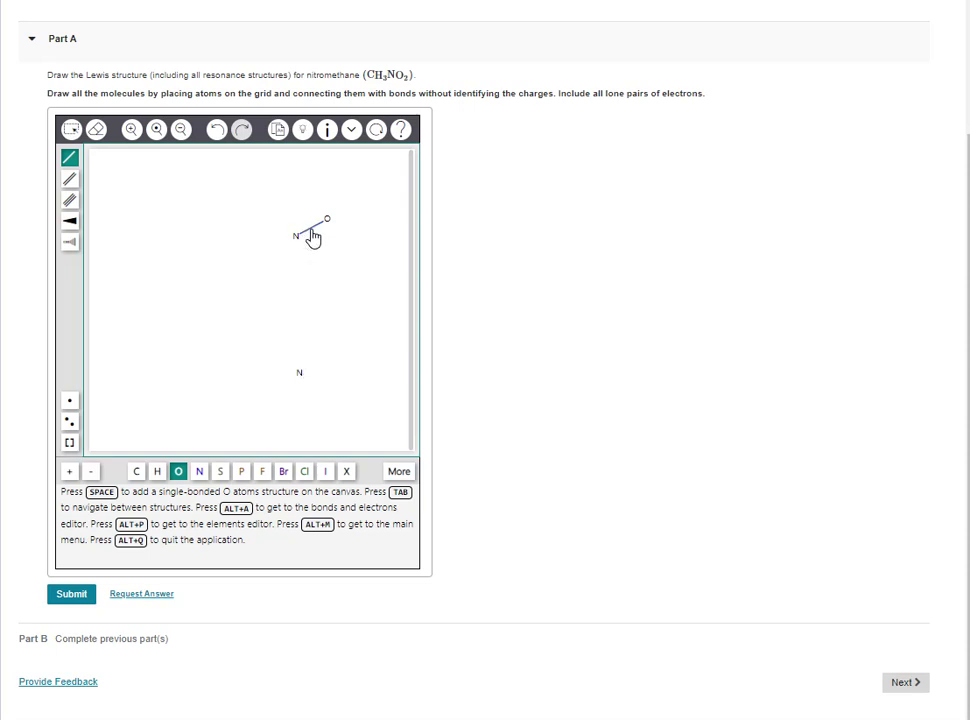
{"action": "left_click", "coordinate": [69, 178]}
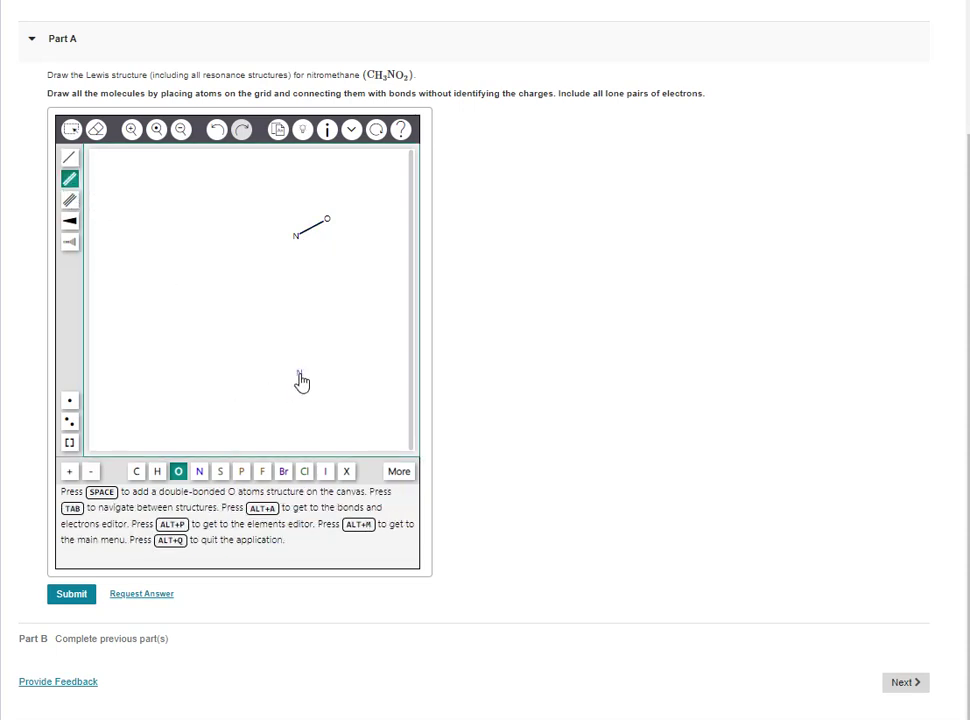
{"action": "left_click", "coordinate": [299, 373]}
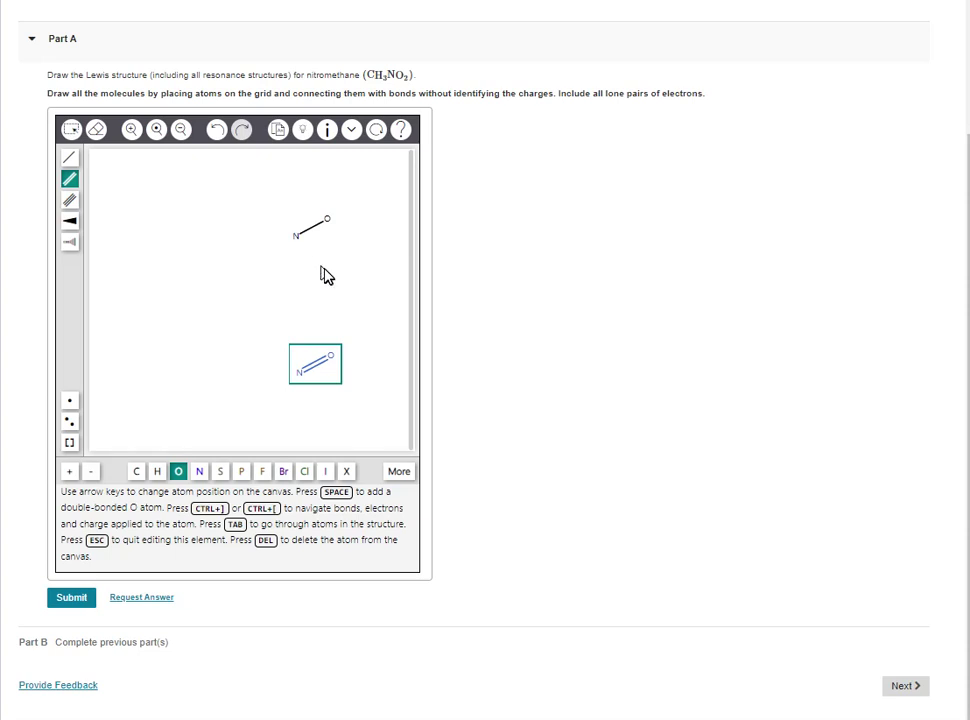
{"action": "left_click", "coordinate": [297, 243]}
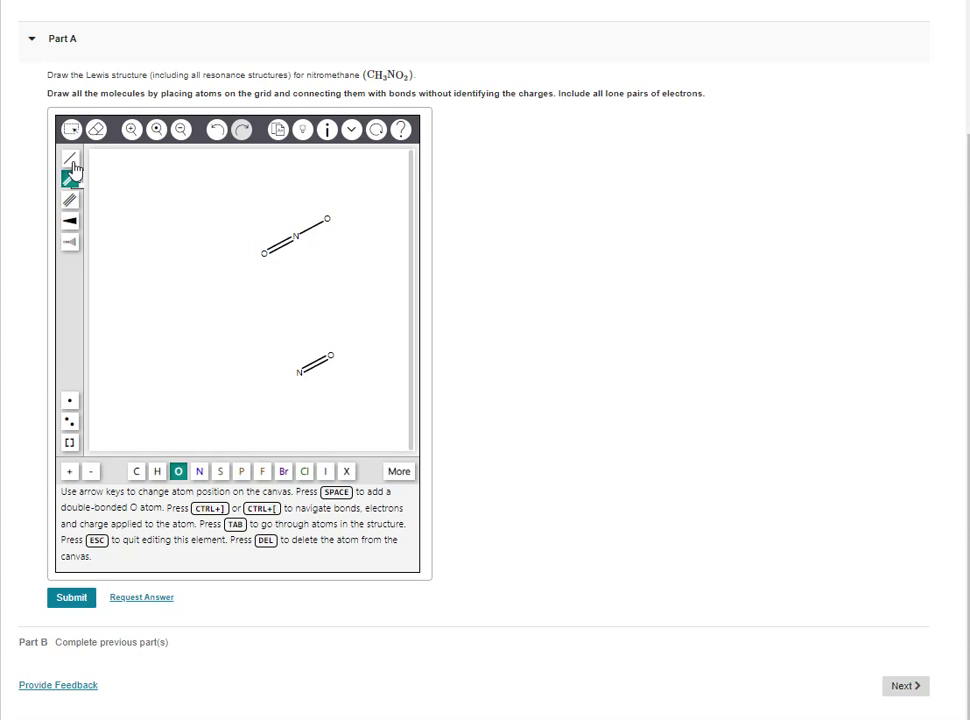
{"action": "left_click", "coordinate": [69, 158]}
- Single-bond an oxygen to the lower nitrogen, undoing one first bonded to the wrong atom
{"action": "left_click", "coordinate": [331, 357]}
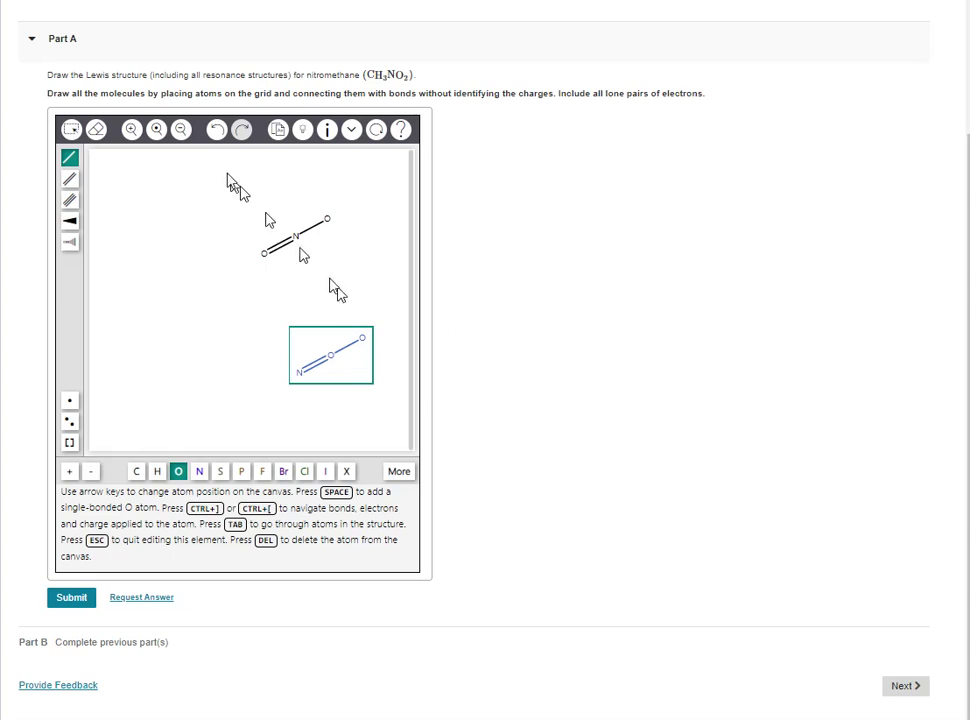
{"action": "left_click", "coordinate": [216, 129]}
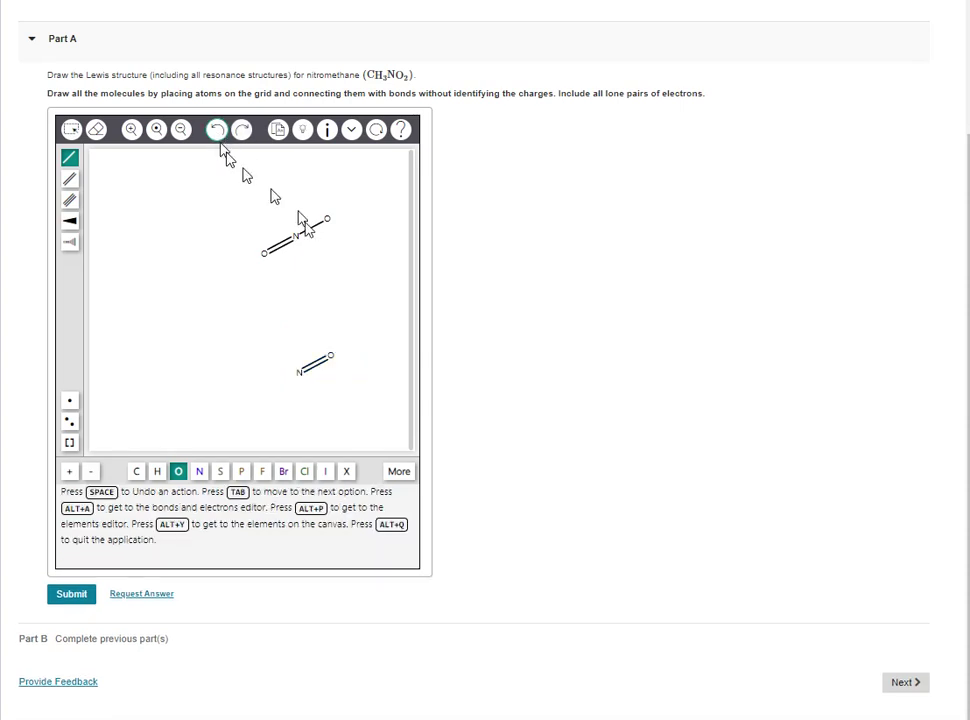
{"action": "left_click", "coordinate": [299, 378]}
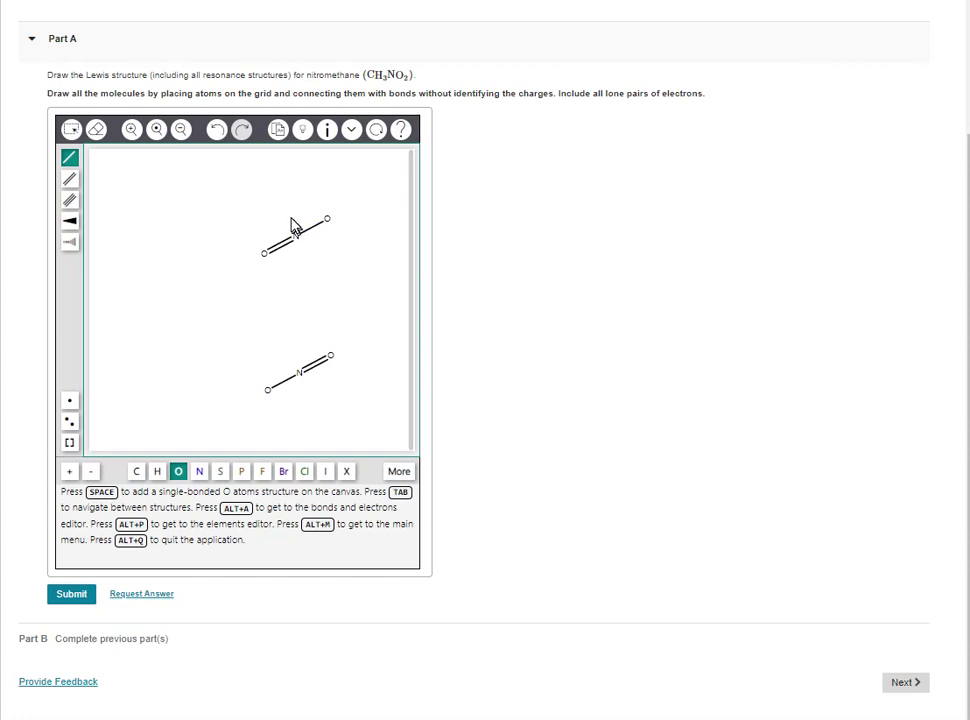
{"action": "left_click", "coordinate": [70, 160]}
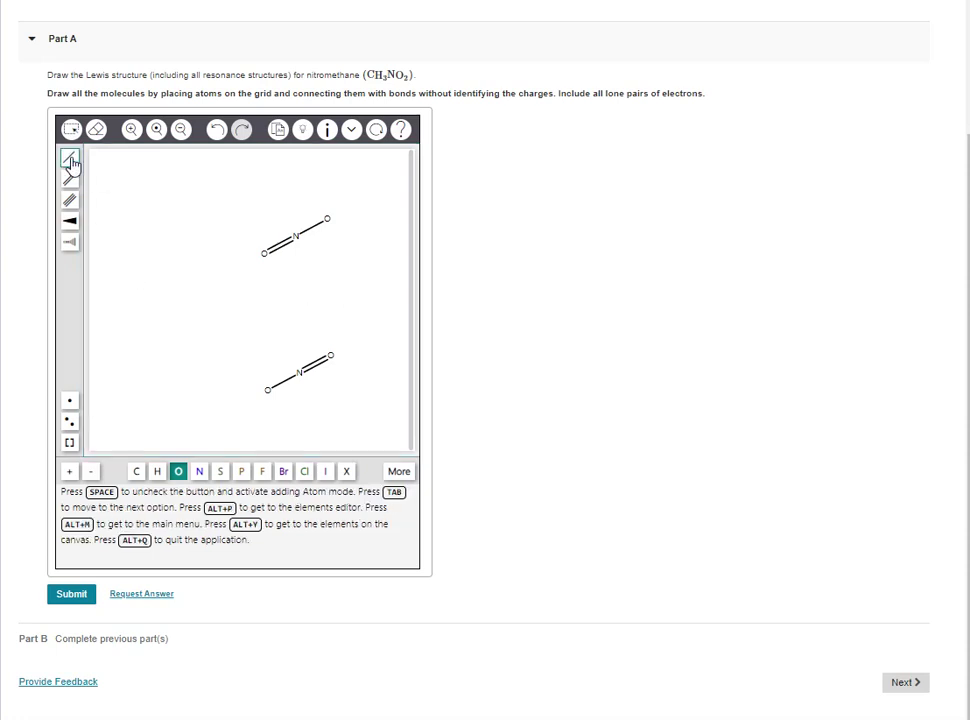
- Single-bond a carbon to each nitrogen, undoing an accidental nitrogen-to-carbon swap
{"action": "left_click", "coordinate": [136, 471]}
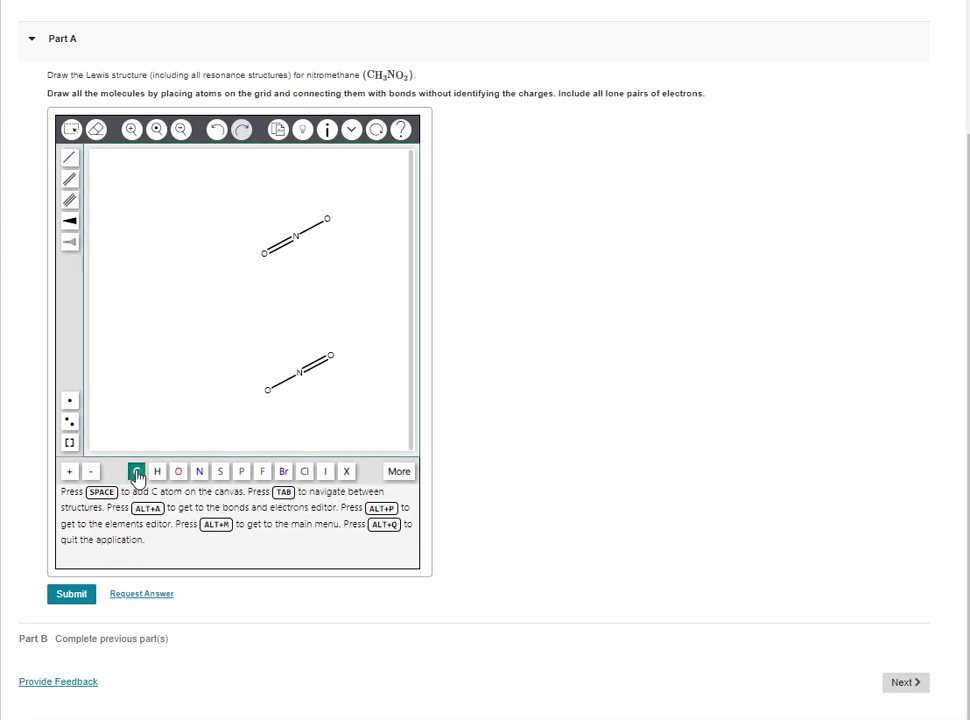
{"action": "left_click", "coordinate": [297, 243]}
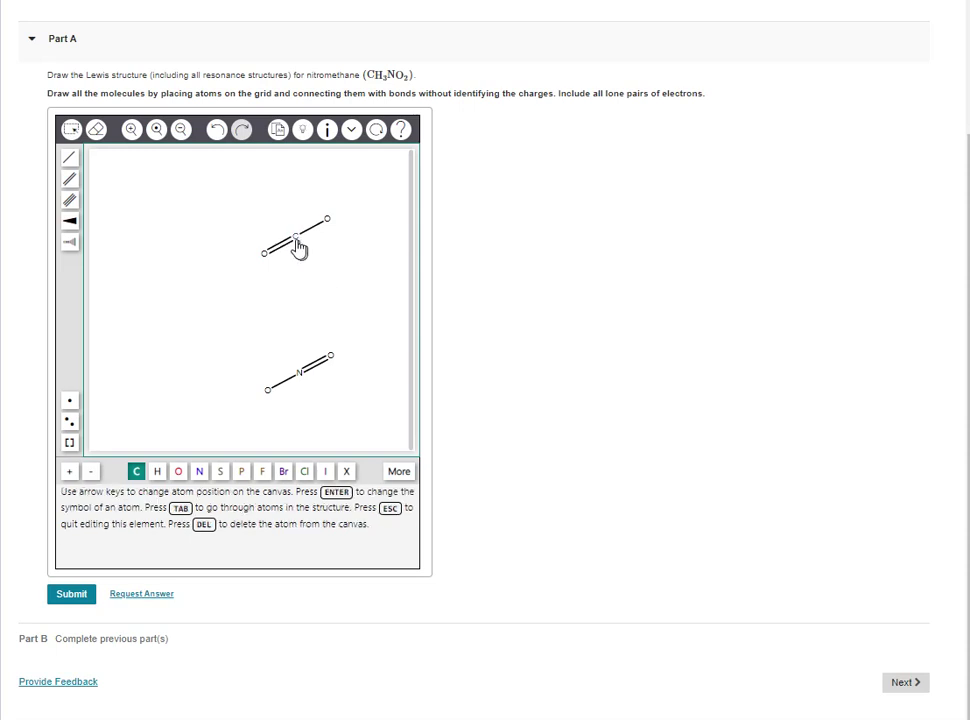
{"action": "left_click", "coordinate": [219, 138]}
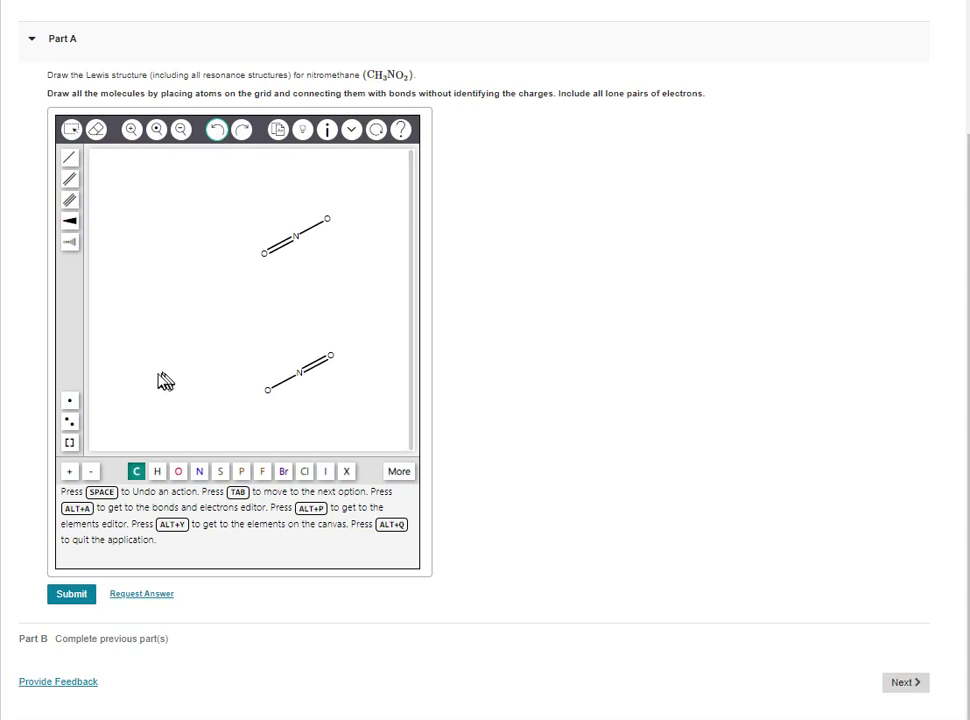
{"action": "left_click", "coordinate": [69, 157]}
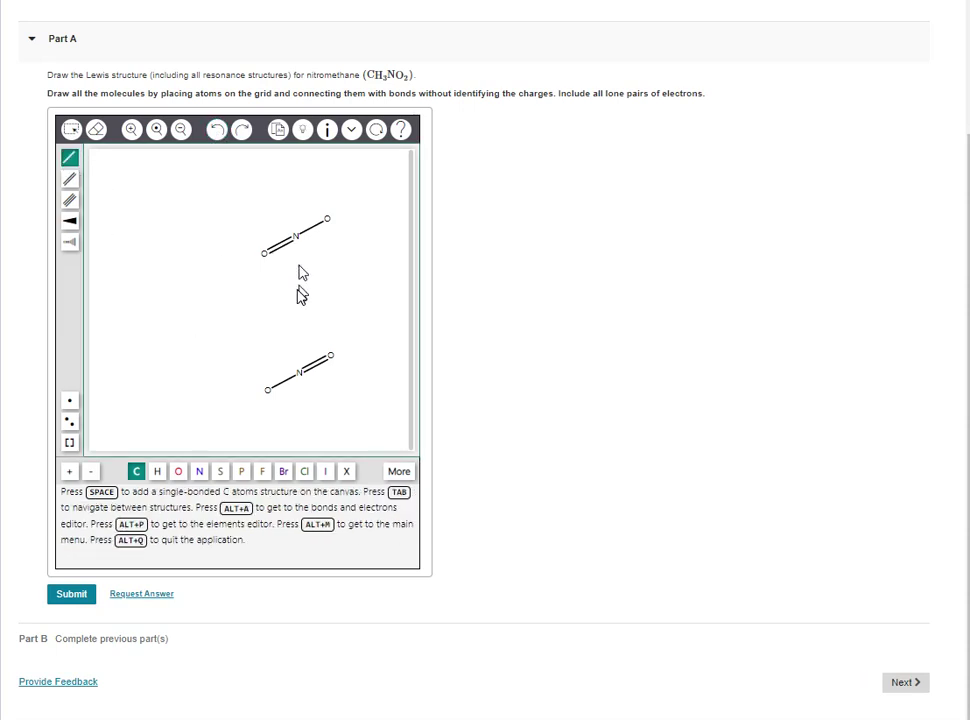
{"action": "left_click_drag", "start_coordinate": [296, 236], "coordinate": [312, 266]}
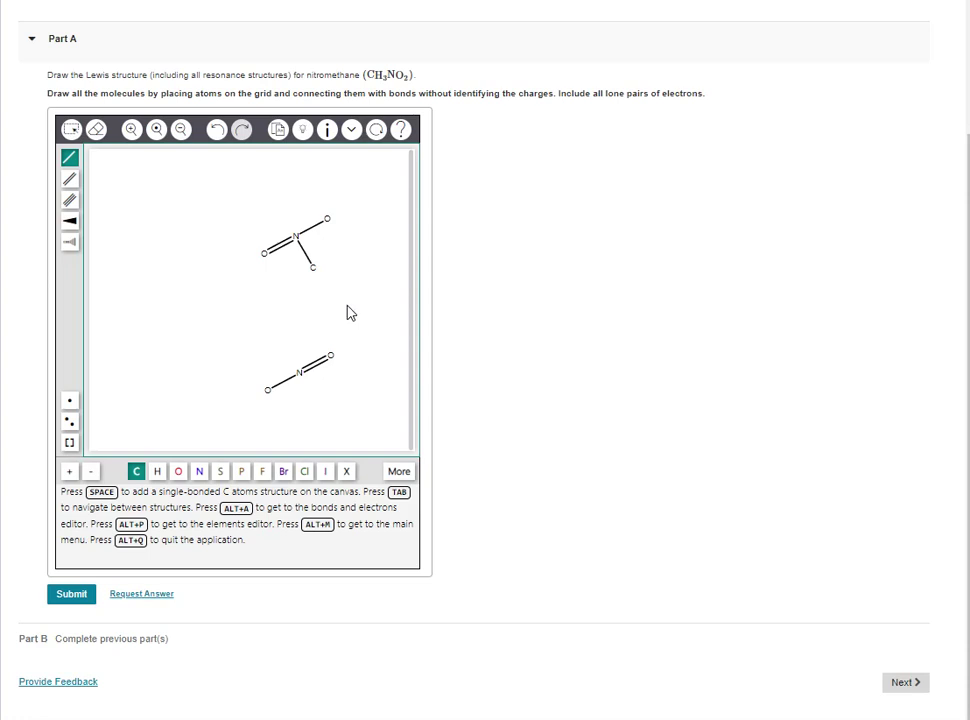
{"action": "left_click", "coordinate": [300, 373]}
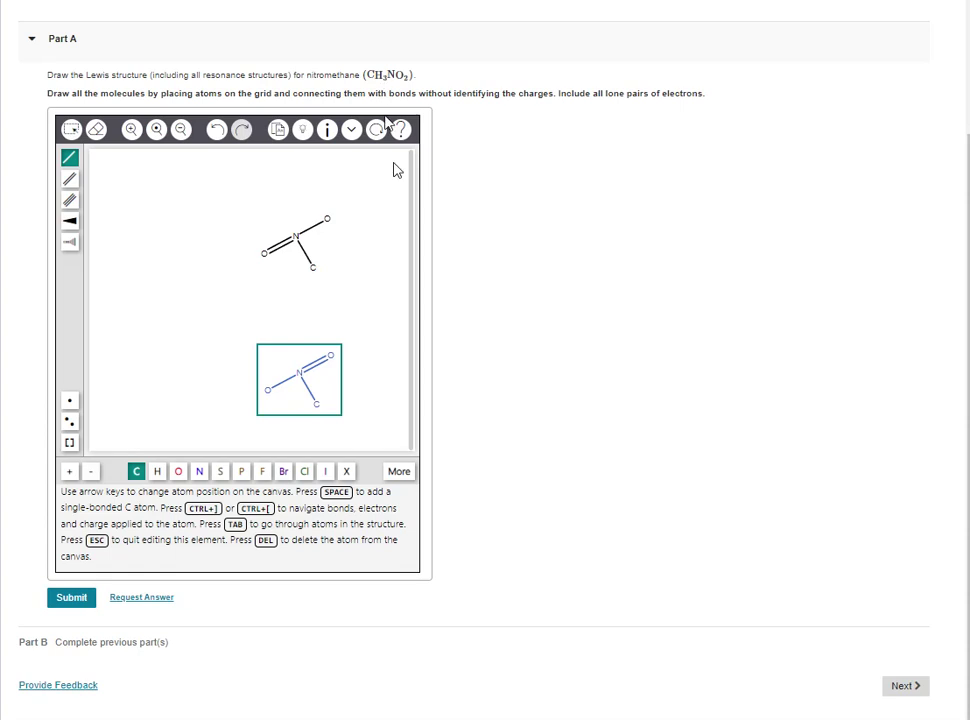
{"action": "left_click", "coordinate": [69, 160]}
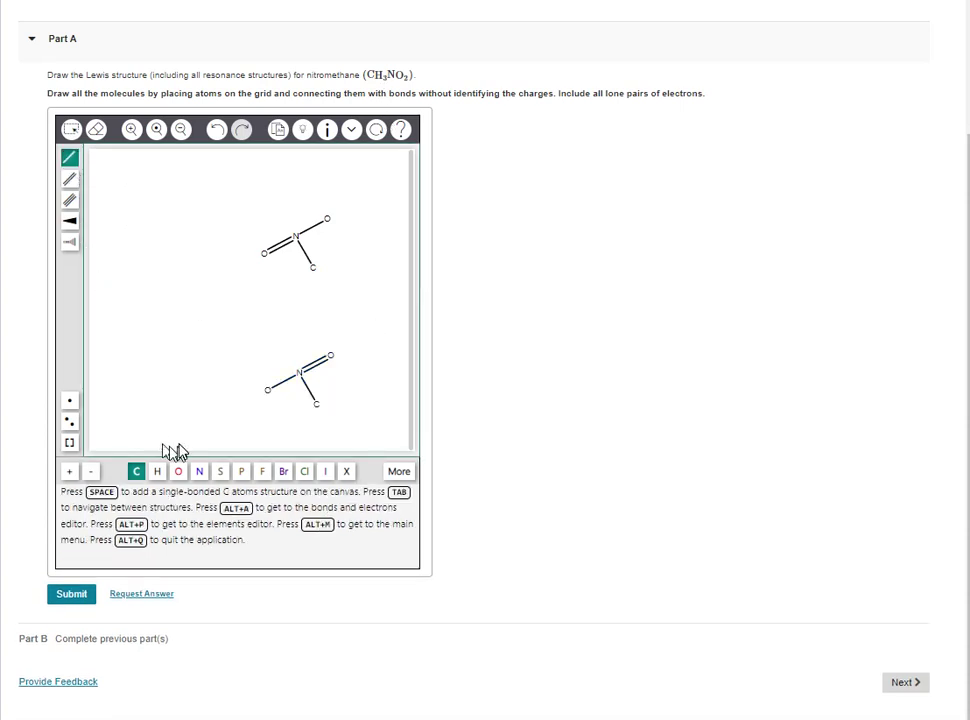
- Bond three hydrogens to the lower carbon and three to the upper carbon
{"action": "left_click", "coordinate": [157, 471]}
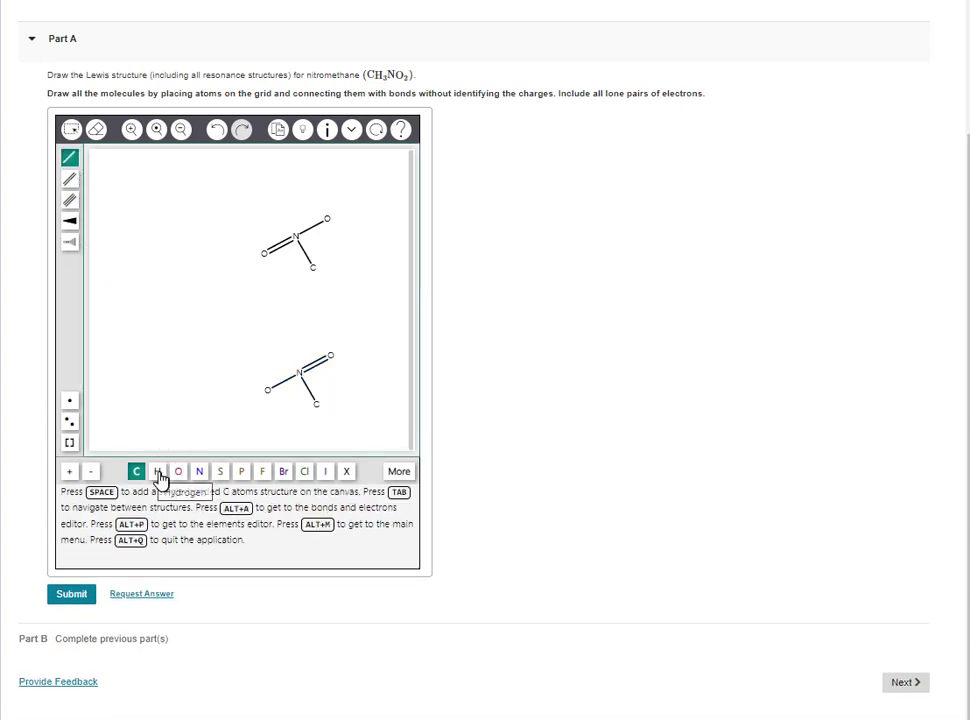
{"action": "left_click", "coordinate": [318, 408]}
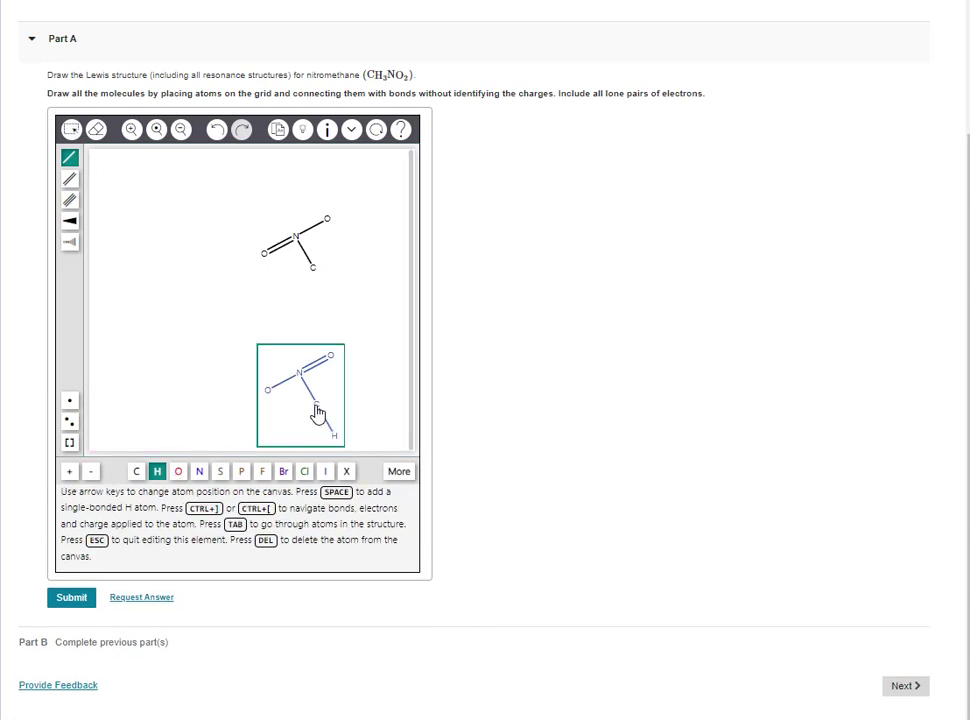
{"action": "left_click", "coordinate": [318, 408]}
{"action": "left_click", "coordinate": [318, 408]}
{"action": "left_click", "coordinate": [314, 272]}
{"action": "left_click", "coordinate": [314, 272]}
{"action": "left_click", "coordinate": [314, 272]}
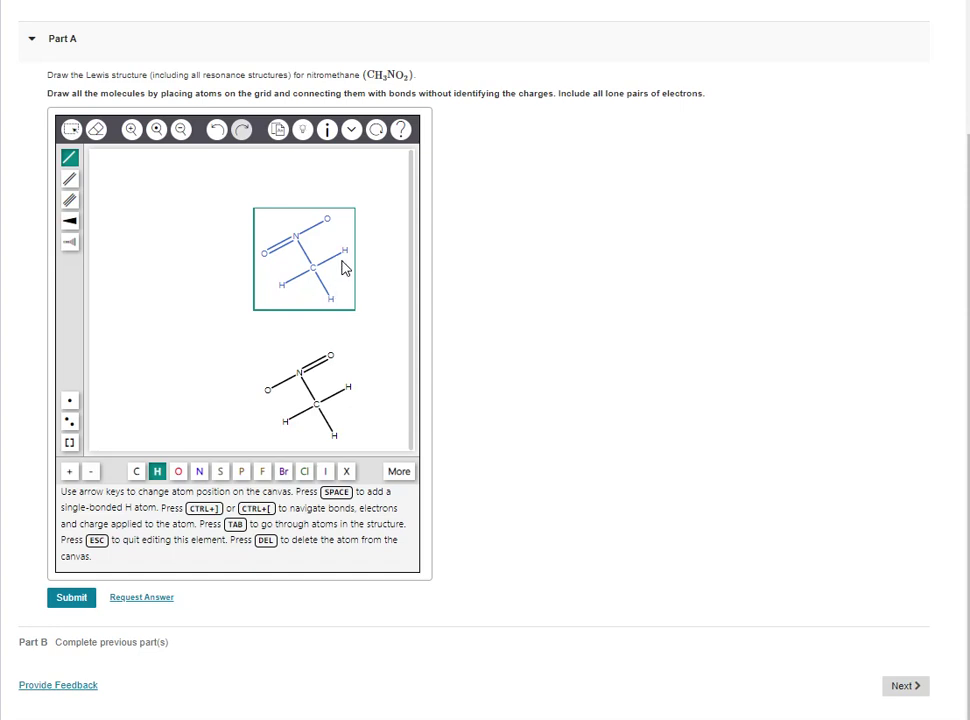
{"action": "left_click", "coordinate": [70, 423]}
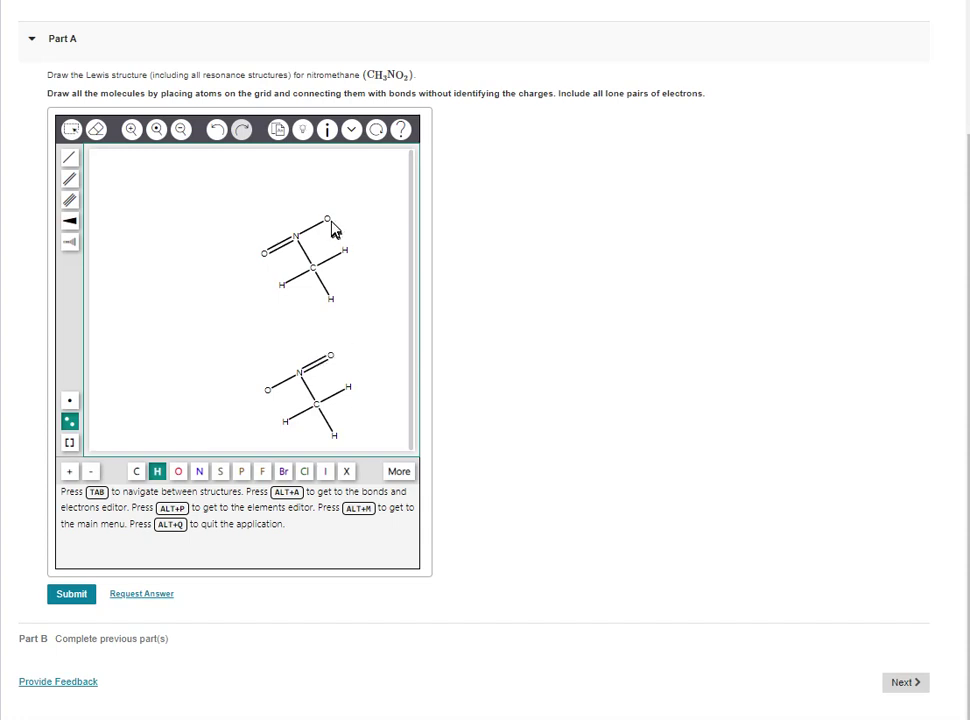
- Add lone pairs to the left oxygens of both structures and submit Part A for grading
{"action": "left_click", "coordinate": [266, 257]}
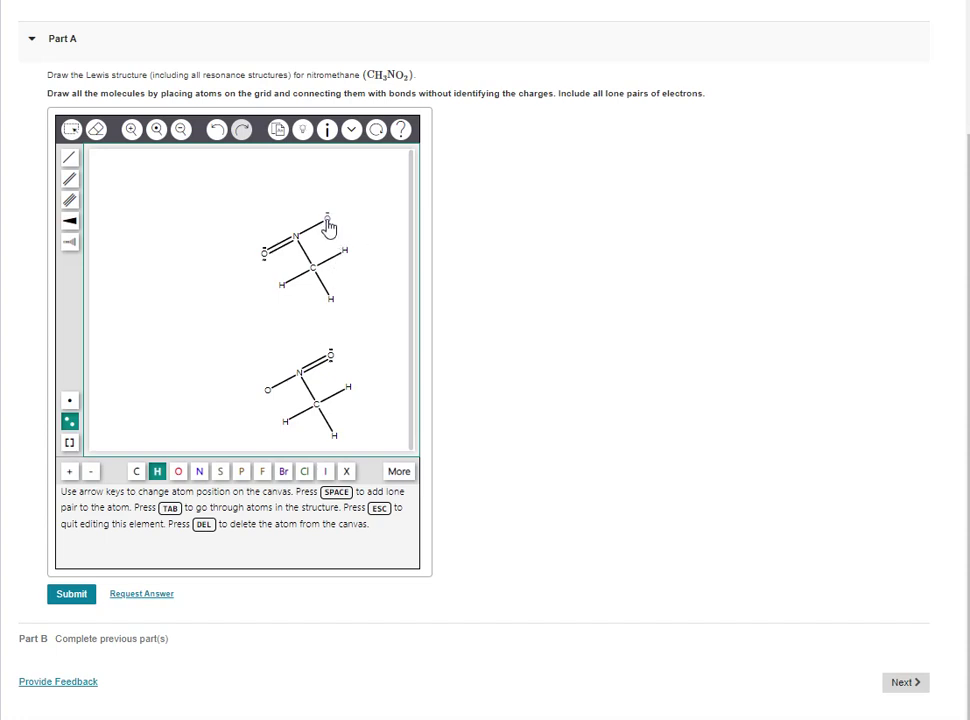
{"action": "left_click", "coordinate": [268, 391]}
{"action": "left_click", "coordinate": [70, 594]}
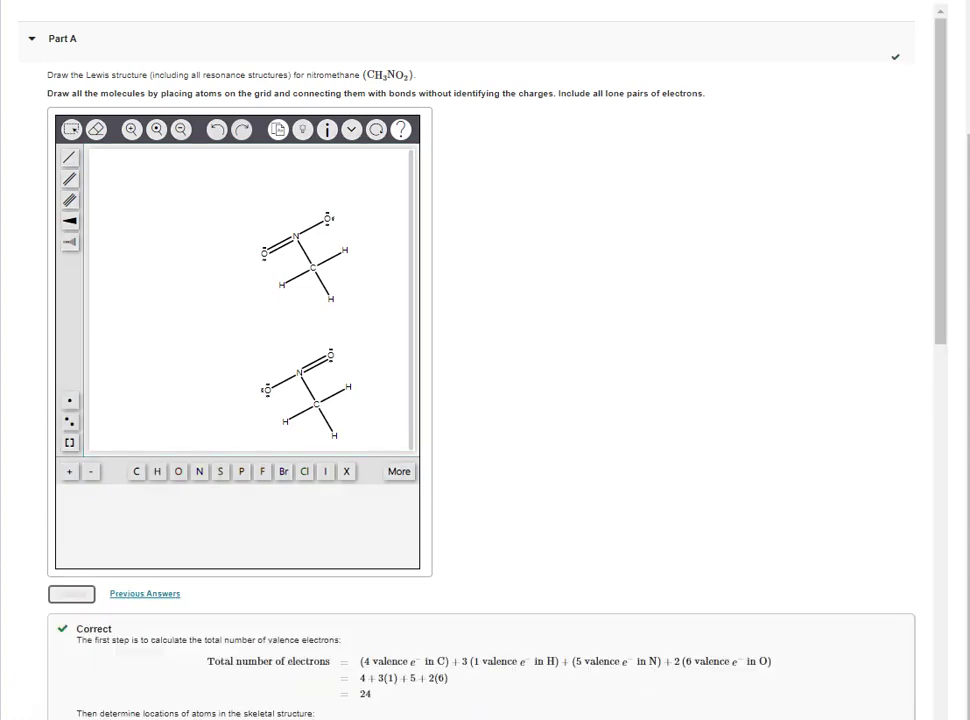